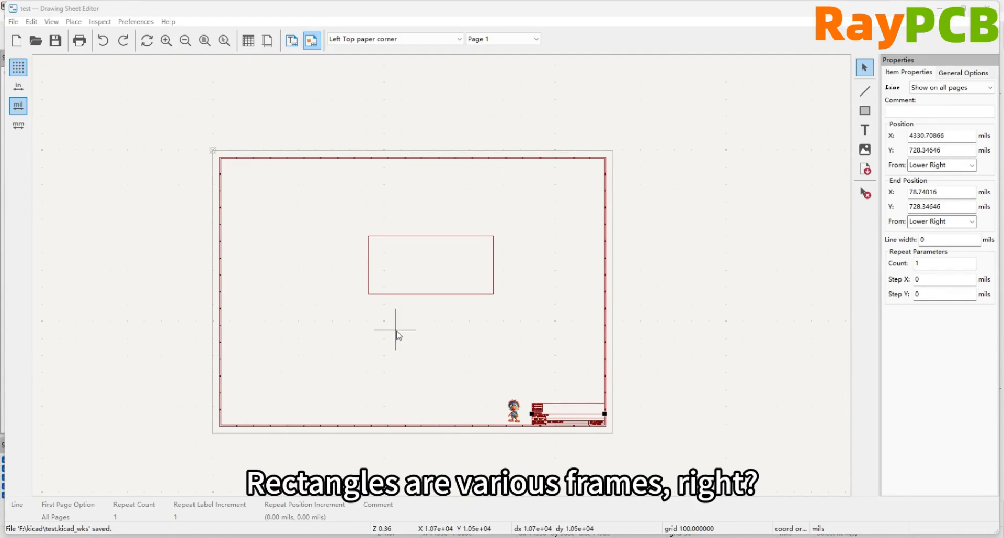
Examine the drawing sheet's border, central rectangle, logo image and title block
scroll(298, 184, up, 5)
scroll(695, 466, down, 2)
scroll(343, 229, down, 6)
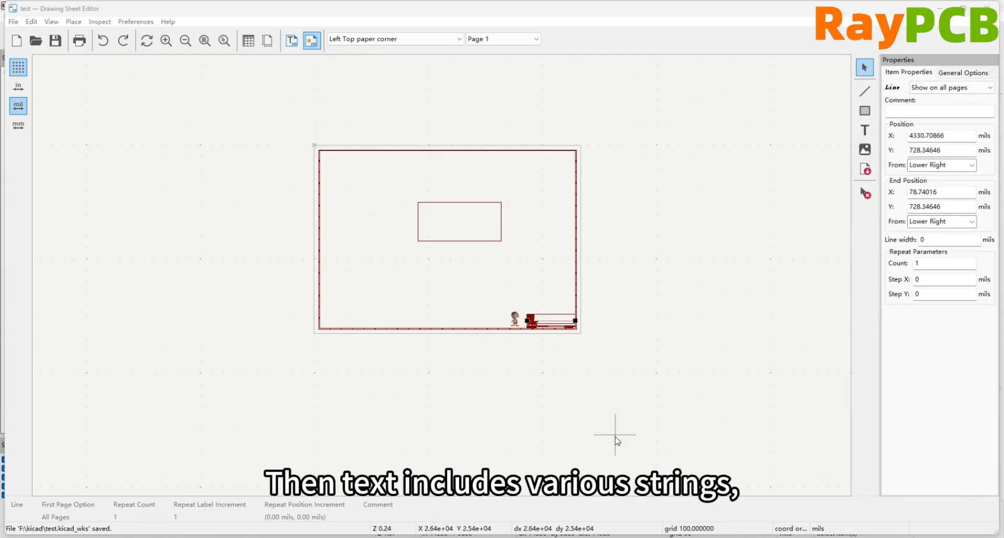
scroll(552, 340, up, 5)
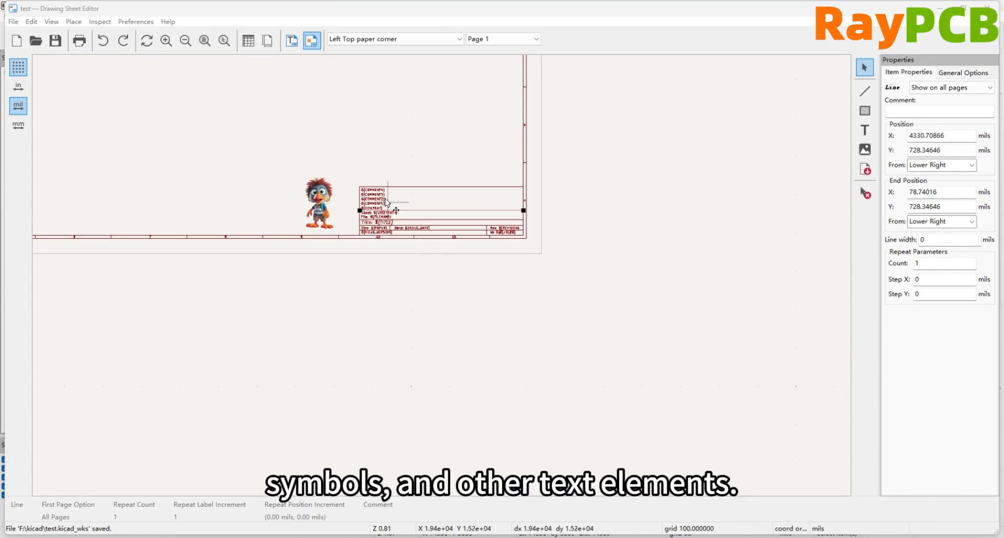
scroll(442, 281, down, 5)
scroll(441, 281, up, 2)
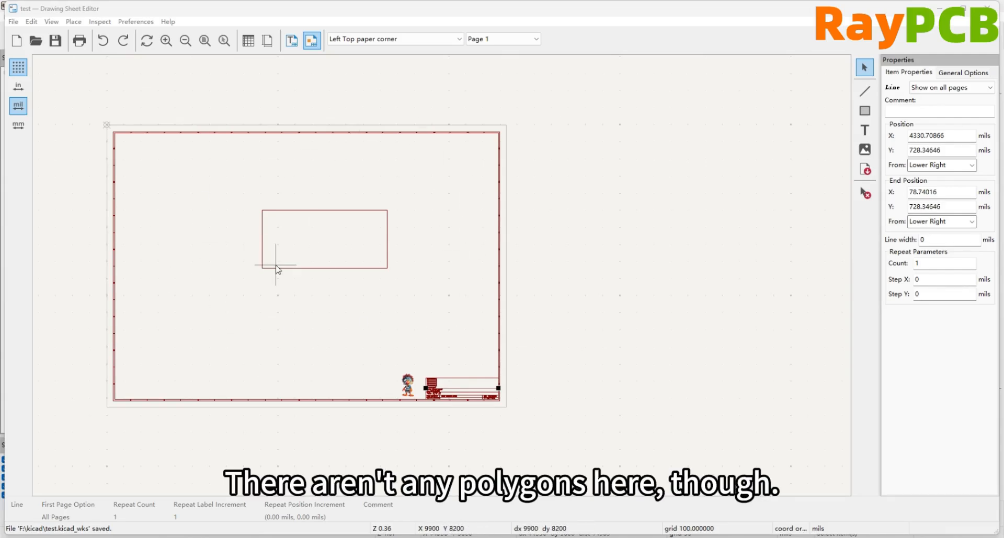
scroll(402, 371, up, 5)
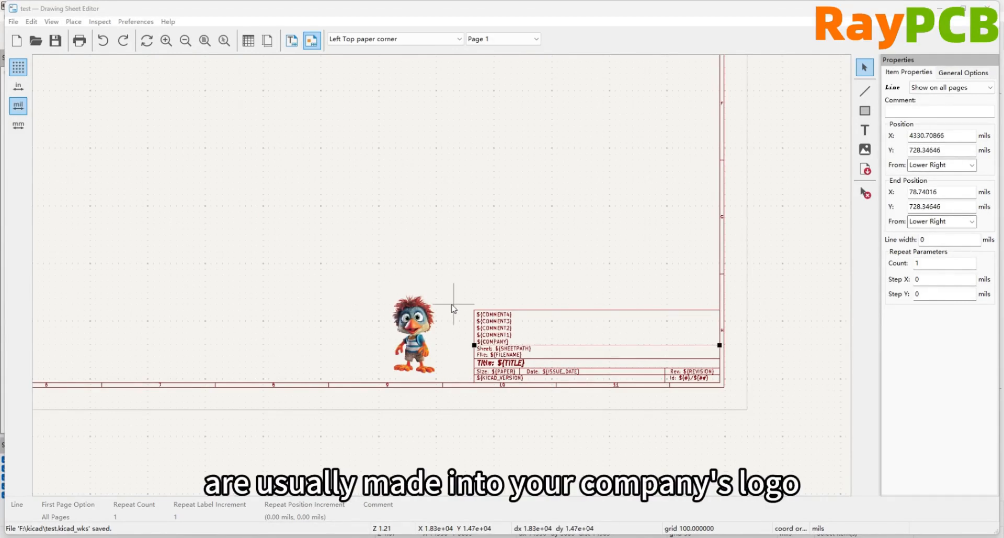
scroll(453, 309, down, 5)
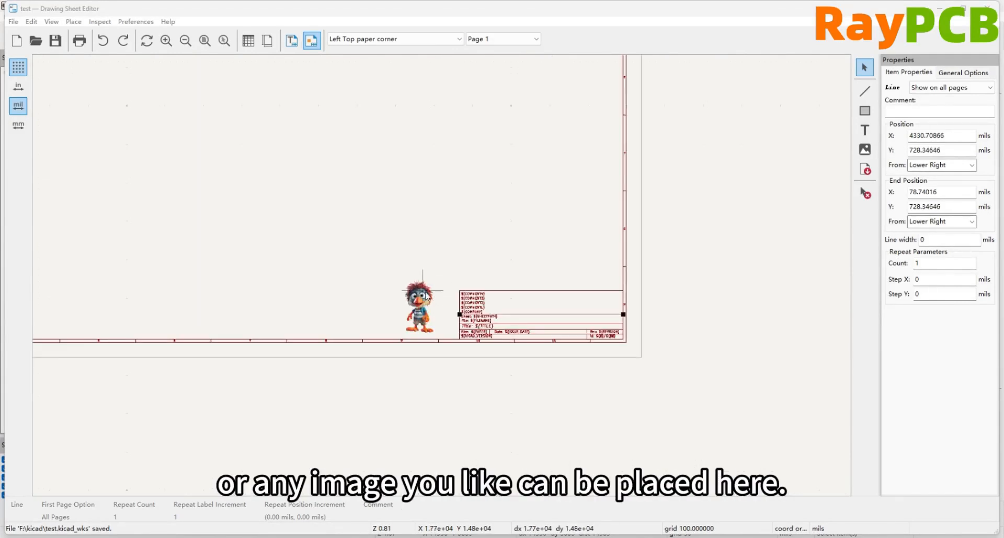
scroll(431, 246, up, 2)
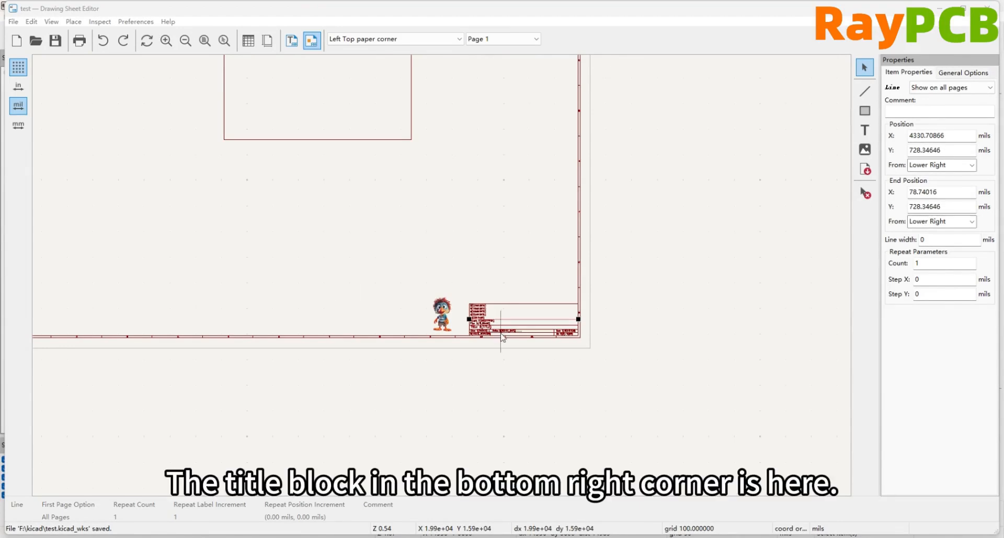
Inspect the title block's variable text fields, including the properties of the ${COMMENT3} text
scroll(356, 306, up, 5)
scroll(443, 279, up, 2)
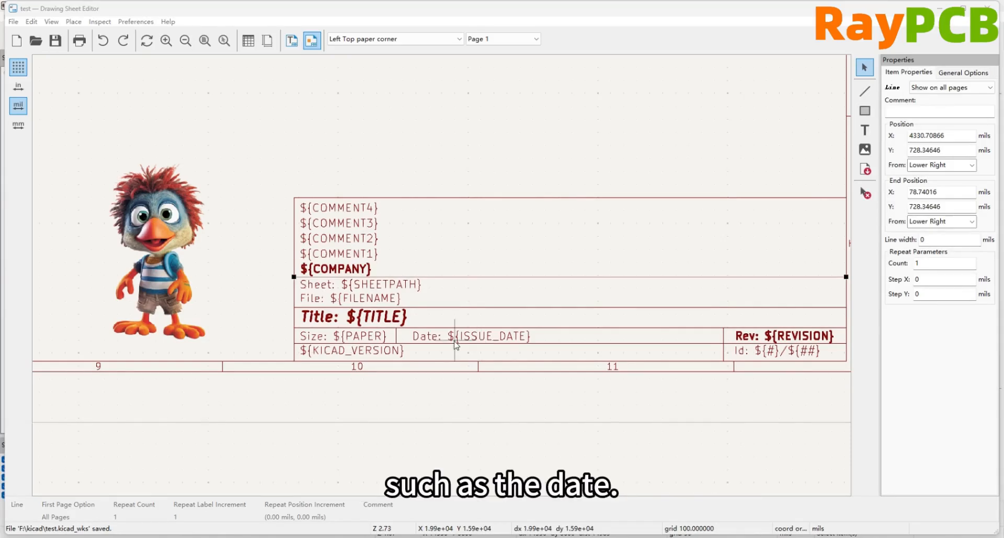
click(348, 214)
click(351, 224)
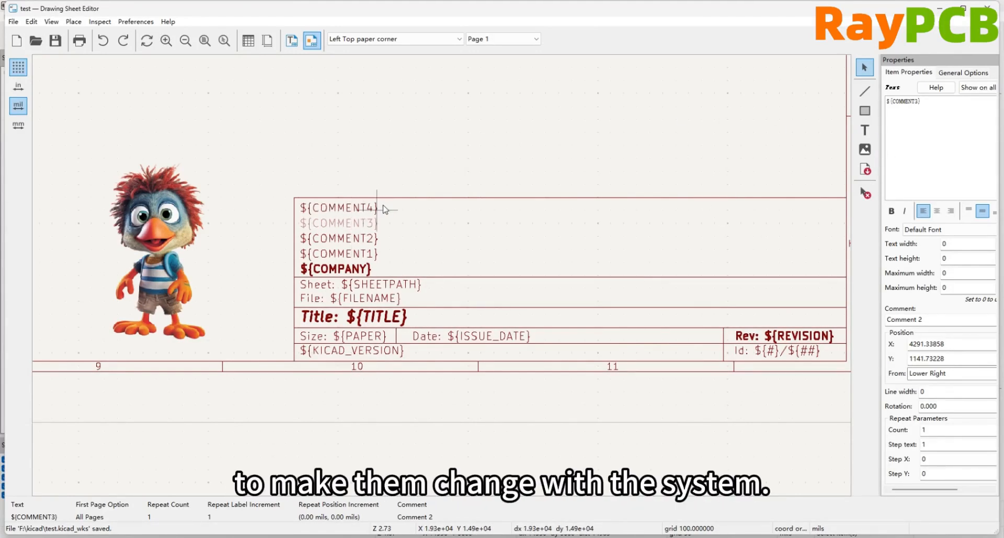
click(403, 146)
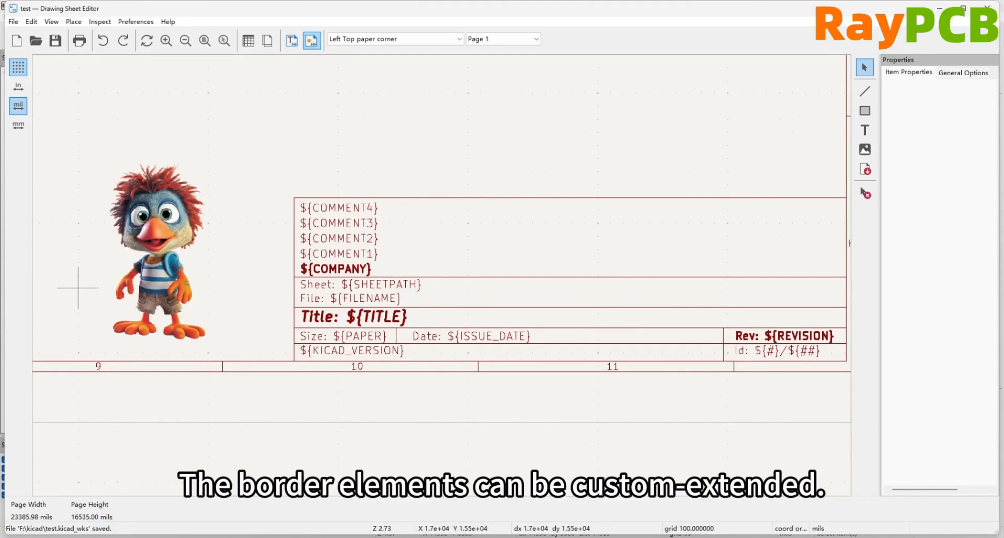
Examine the numbered horizontal and lettered vertical zone markers along the sheet border near its upper-left corner
scroll(464, 275, down, 6)
scroll(233, 100, up, 3)
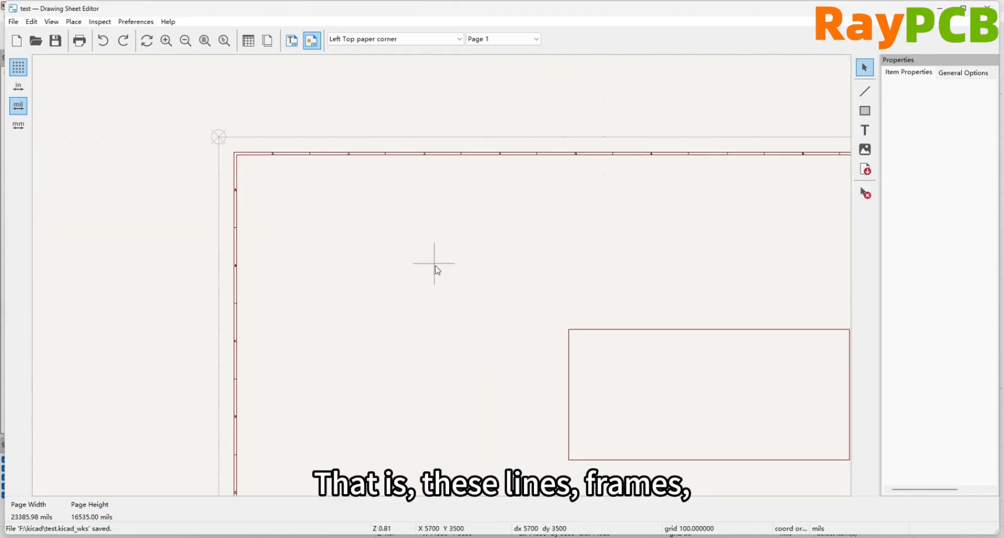
scroll(435, 267, up, 2)
scroll(303, 197, up, 2)
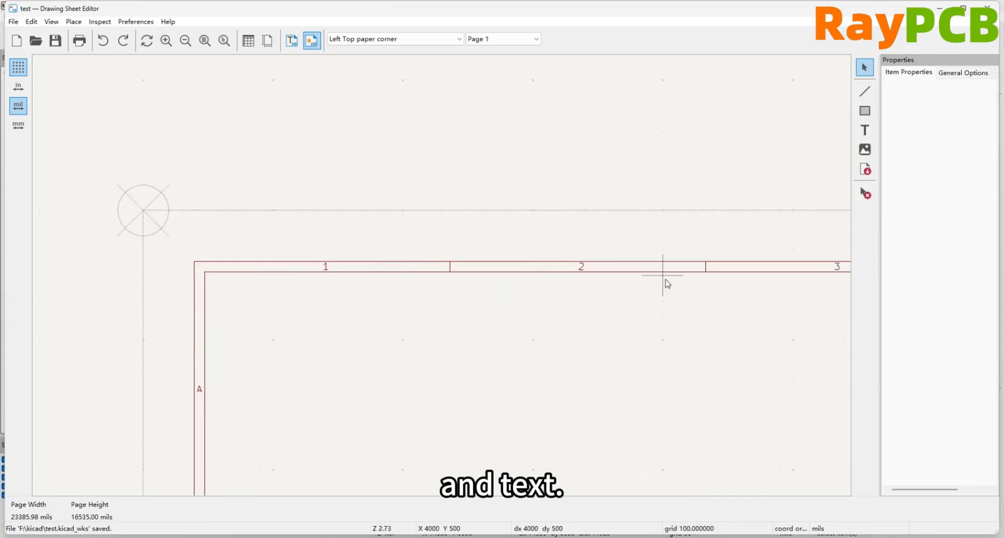
scroll(268, 298, down, 1)
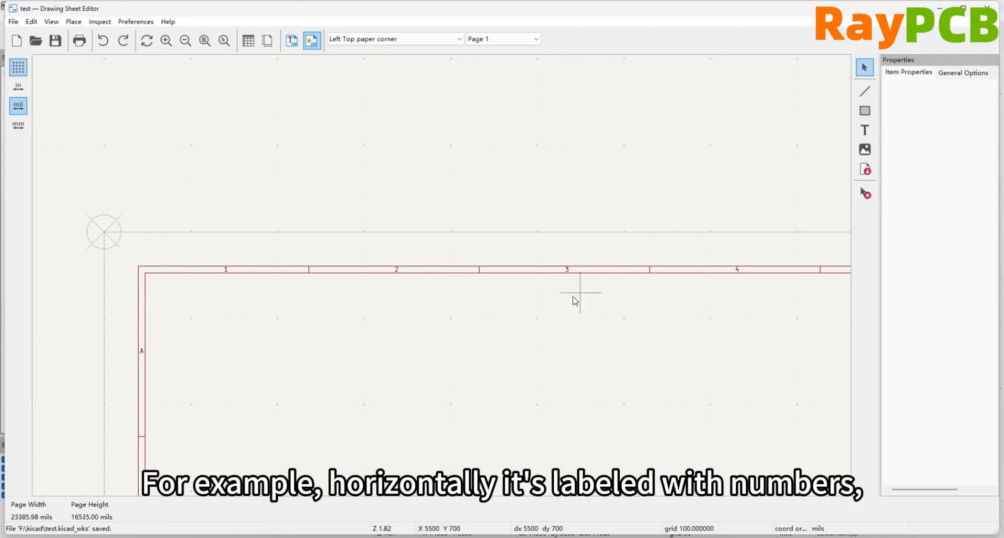
scroll(293, 257, down, 1)
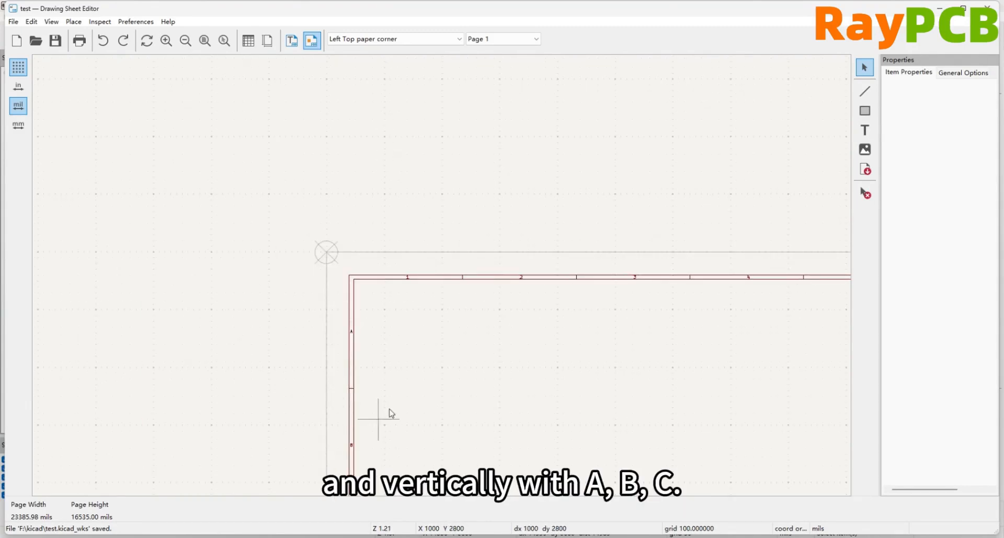
scroll(539, 390, up, 2)
scroll(405, 216, down, 1)
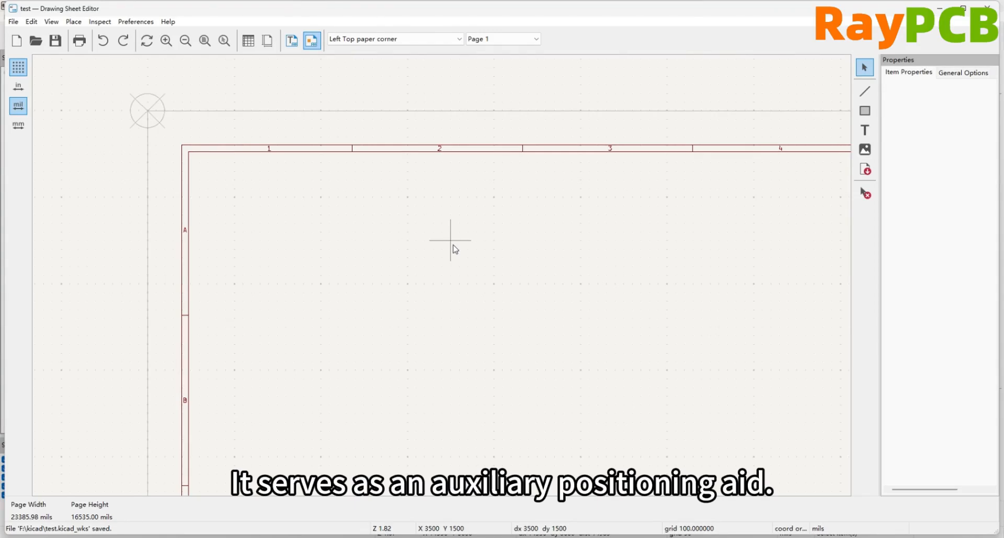
Select the Rev: ${REVISION} text in the title block and inspect which paper corner its position is referenced from
scroll(455, 277, down, 3)
scroll(417, 262, down, 3)
scroll(443, 281, up, 1)
scroll(442, 281, up, 6)
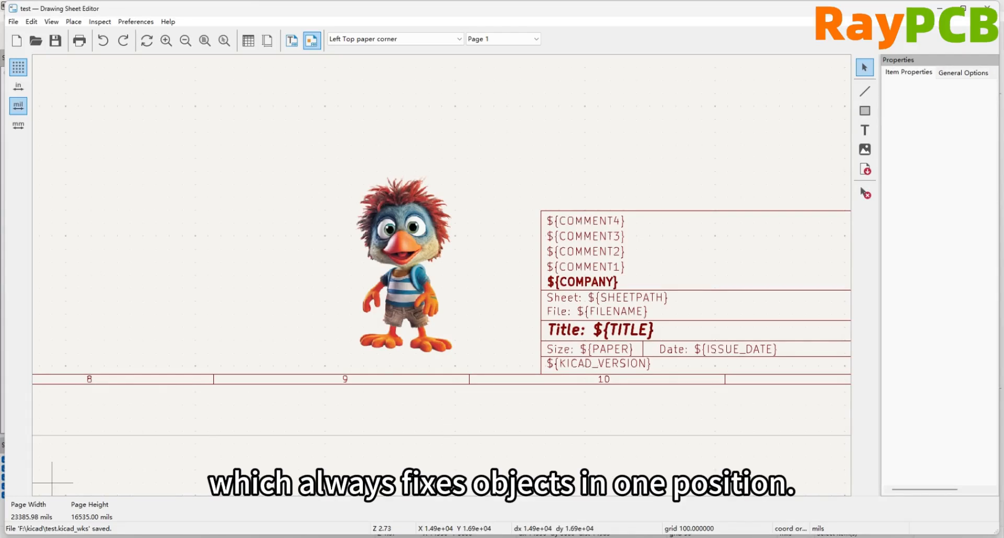
scroll(623, 404, down, 5)
scroll(520, 276, up, 3)
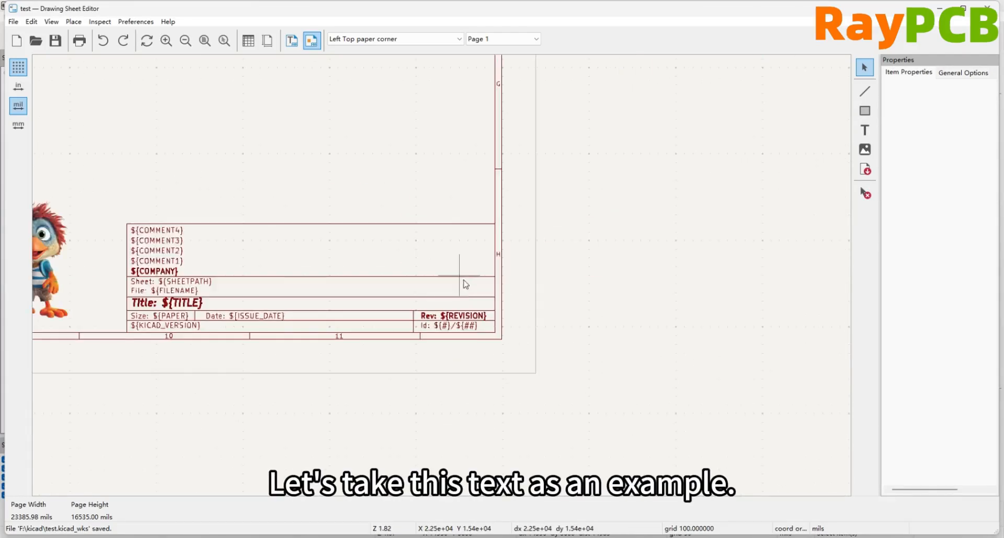
scroll(465, 285, up, 2)
click(448, 341)
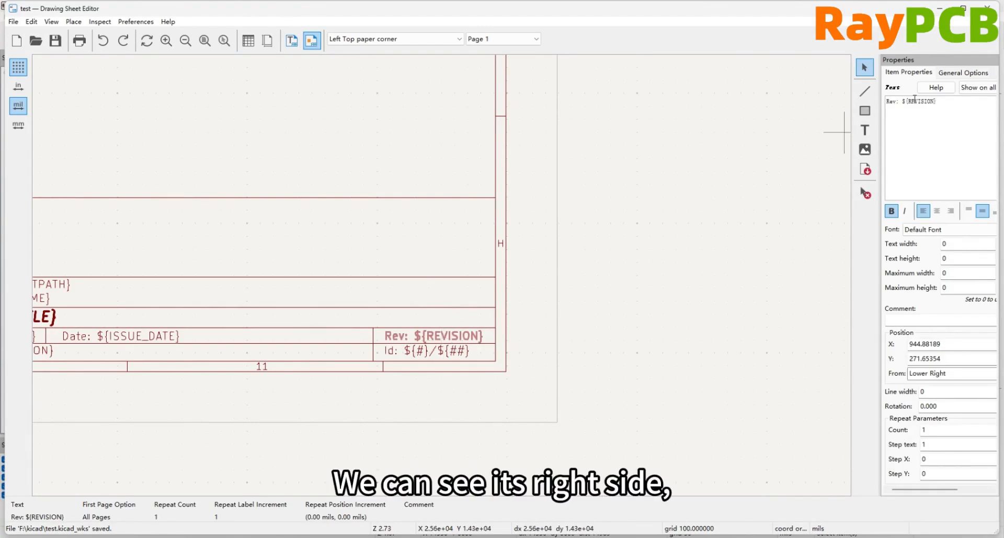
click(916, 373)
click(979, 375)
click(989, 375)
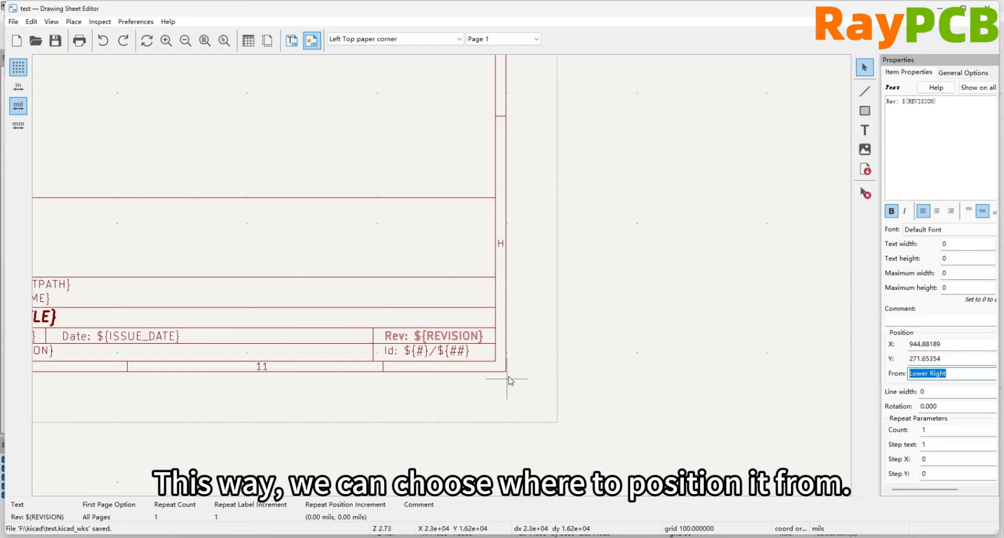
Select the large central rectangle and review the reference corner options for its start and end positions
scroll(338, 225, down, 3)
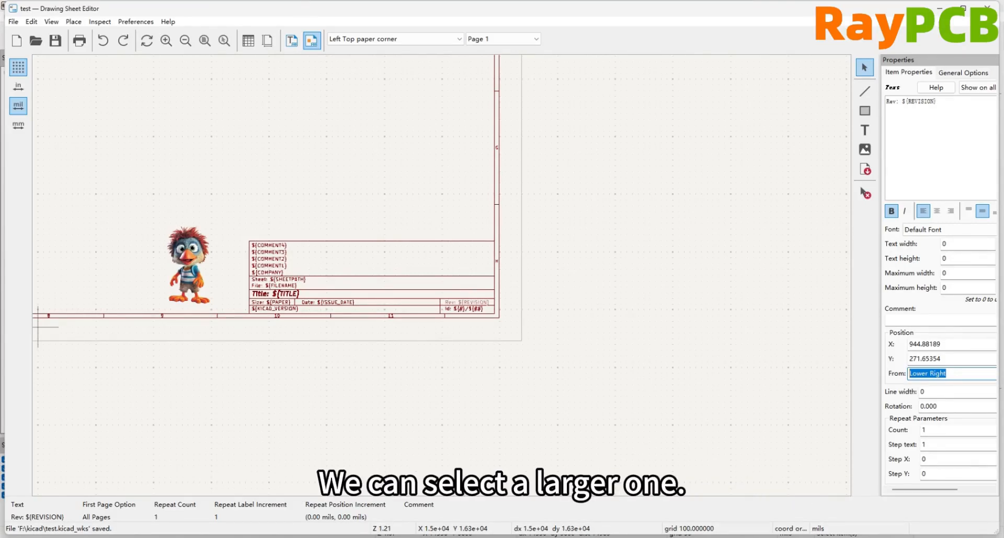
scroll(477, 286, down, 3)
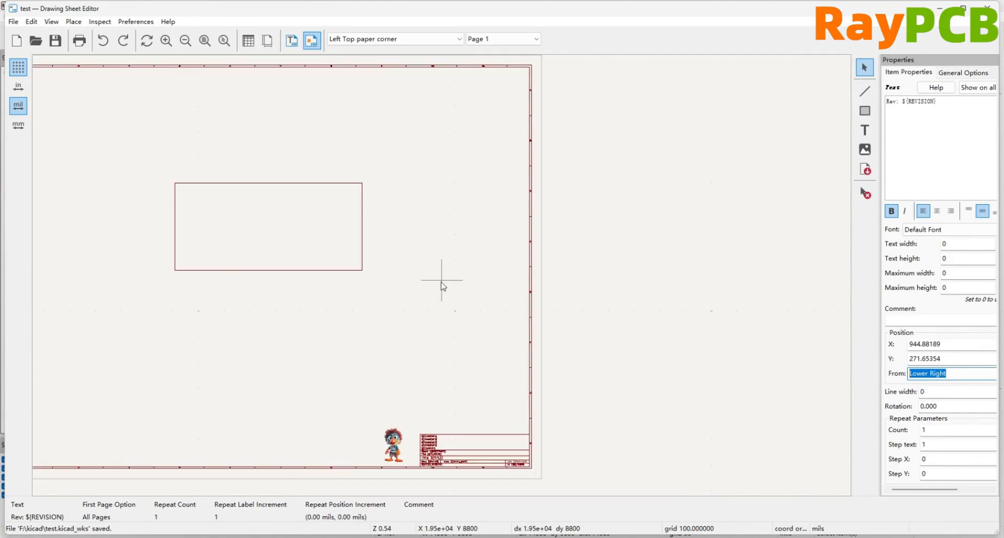
click(233, 183)
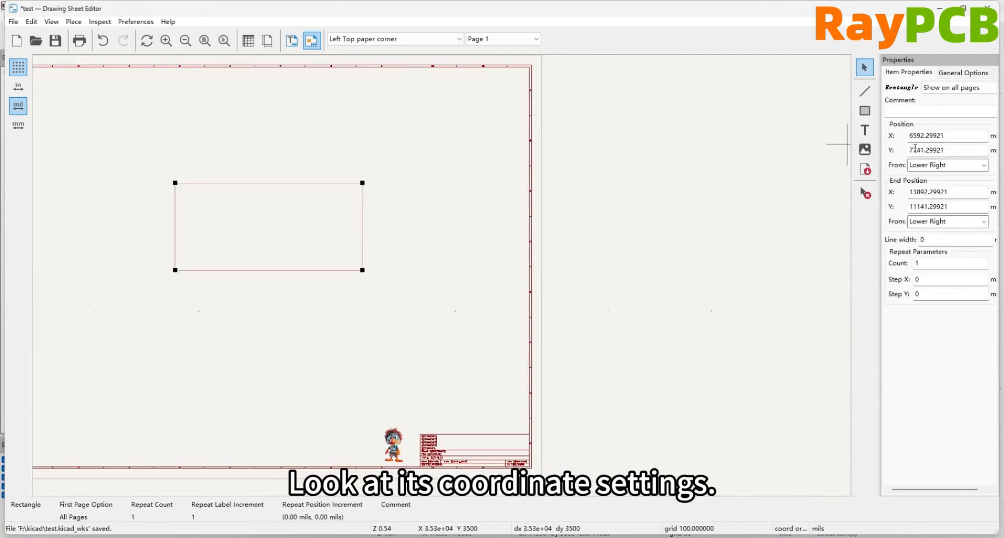
click(983, 165)
click(980, 195)
click(984, 222)
click(985, 223)
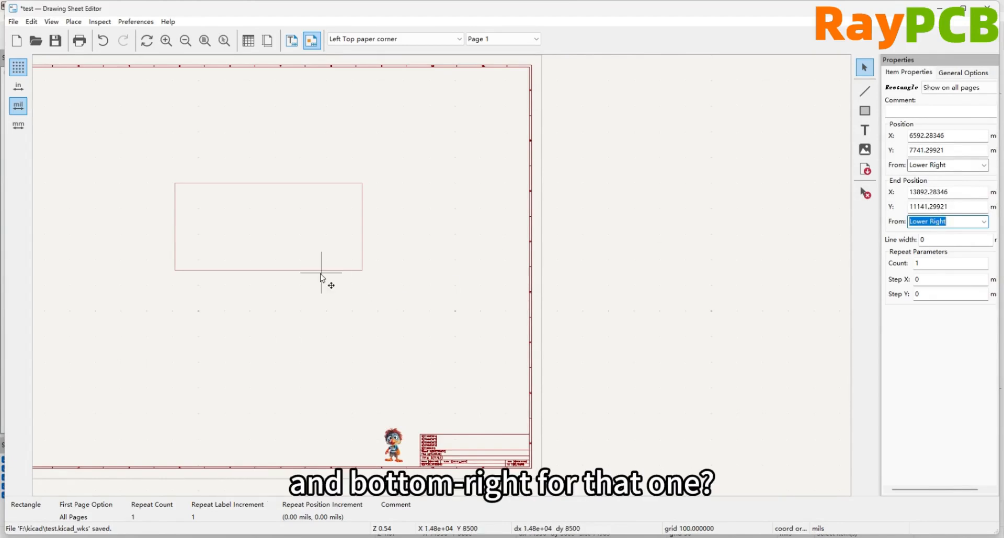
Select the border tick line between zones 1 and 2 and inspect its repeat count and step settings
scroll(327, 280, down, 2)
scroll(453, 273, up, 2)
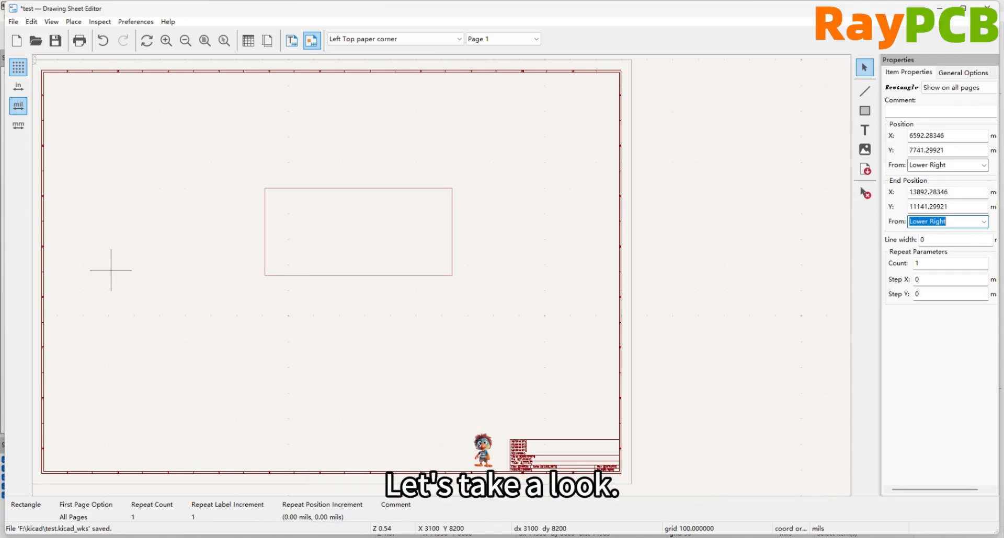
scroll(440, 279, up, 5)
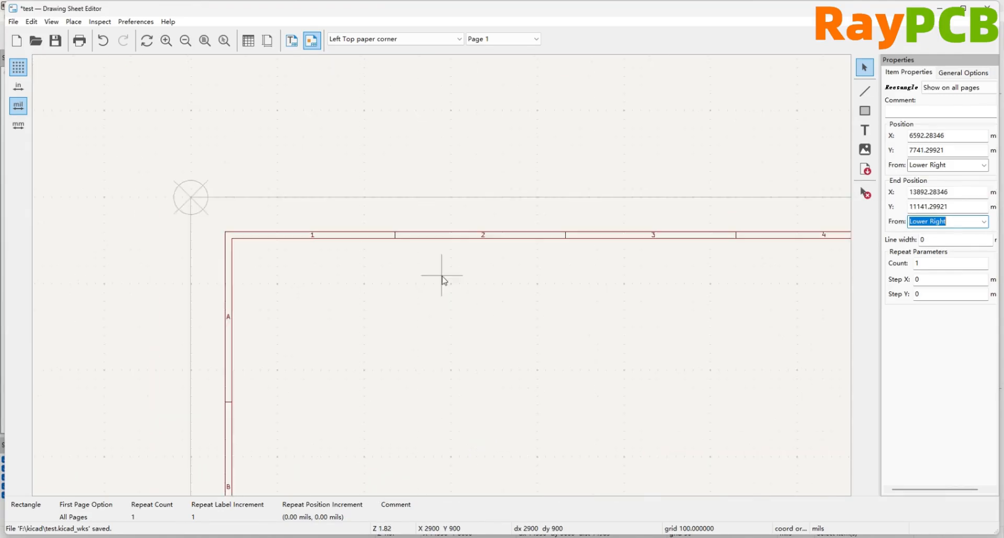
scroll(440, 280, up, 2)
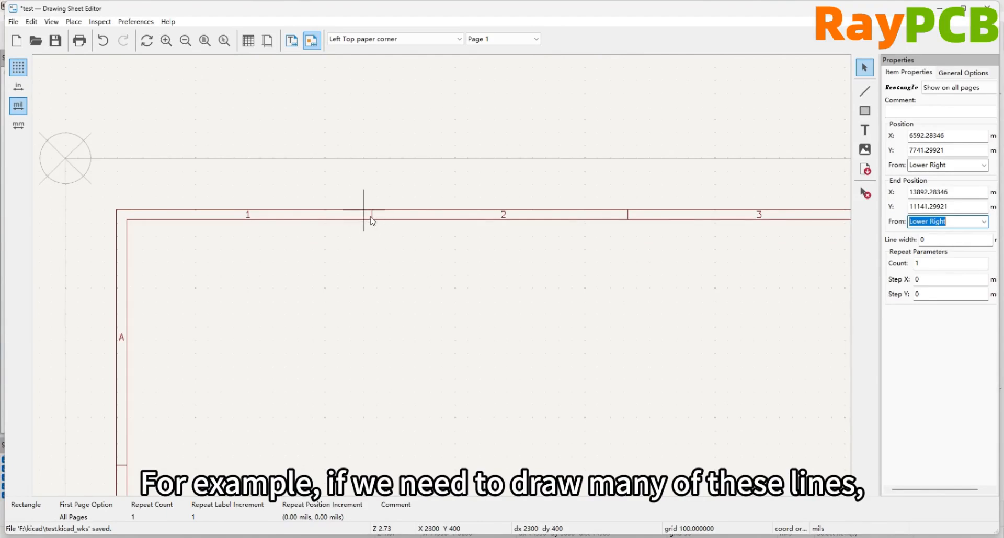
click(372, 219)
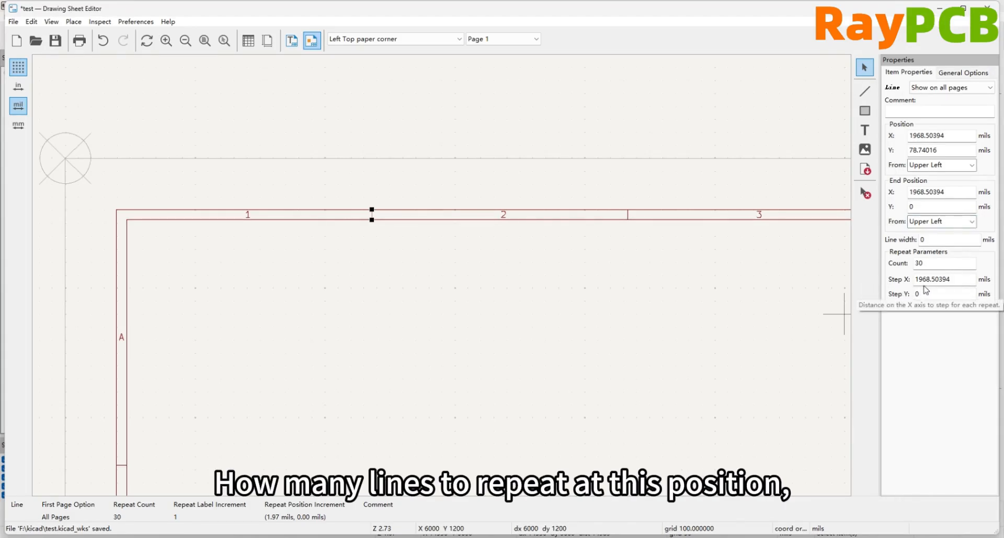
scroll(544, 251, down, 6)
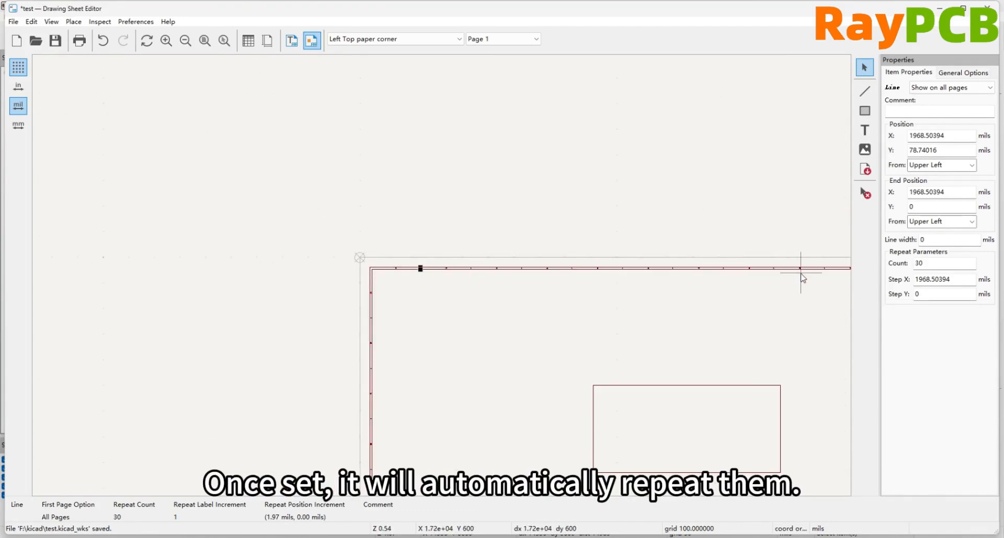
Select the zone label 1 in the upper border and inspect its text repeat settings
scroll(427, 297, up, 3)
scroll(442, 272, up, 3)
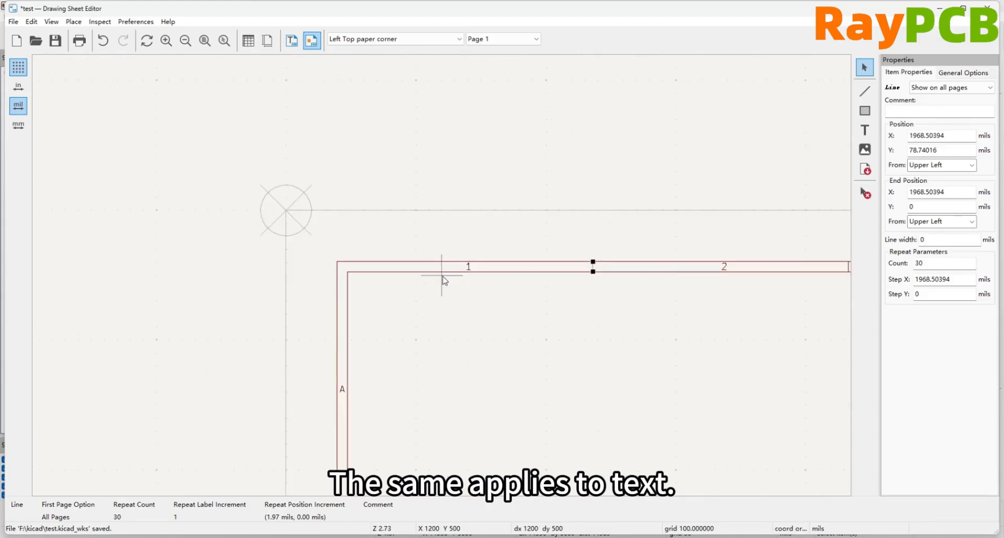
click(468, 268)
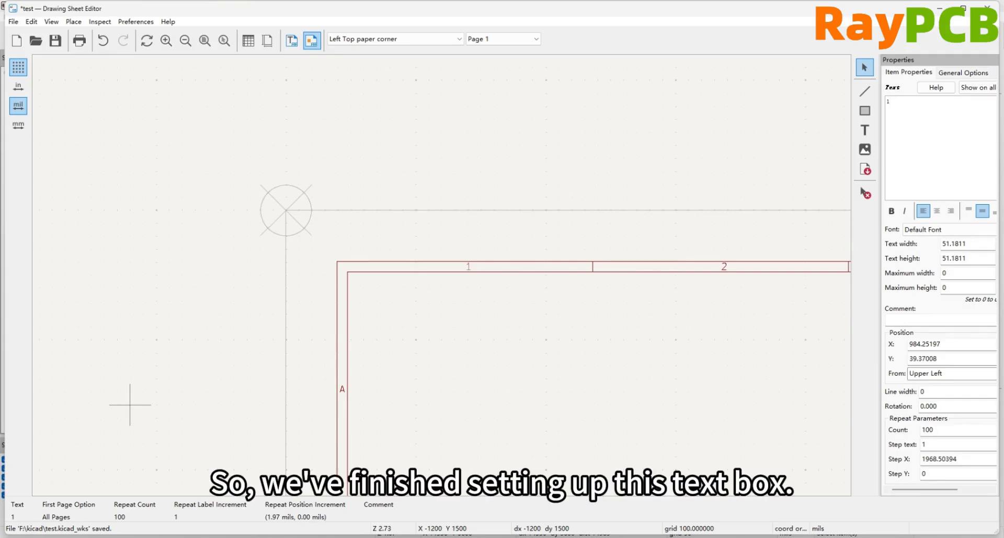
Return to an overview of the drawing sheet and save the test template
scroll(130, 405, down, 2)
scroll(504, 331, down, 2)
scroll(564, 325, down, 3)
scroll(600, 427, up, 2)
scroll(388, 231, down, 1)
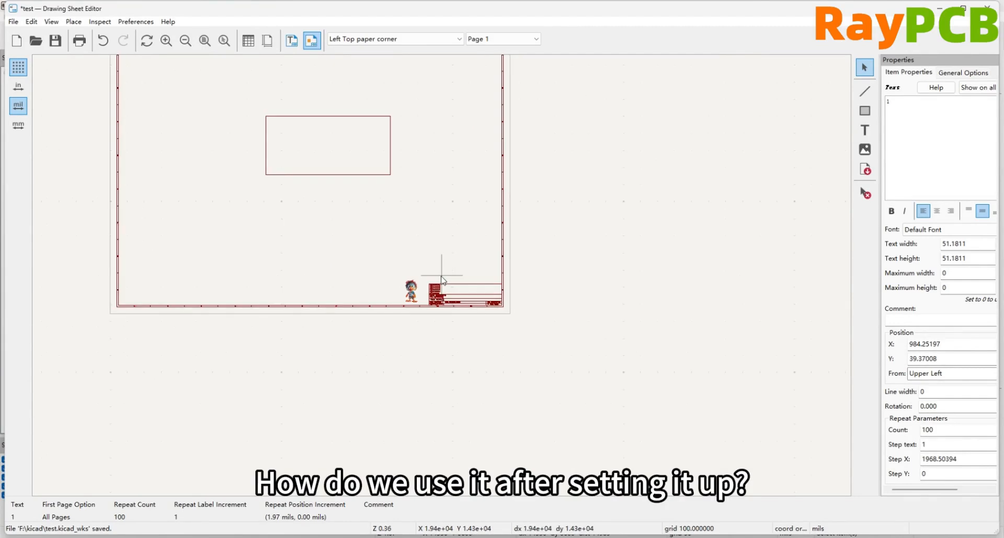
click(55, 40)
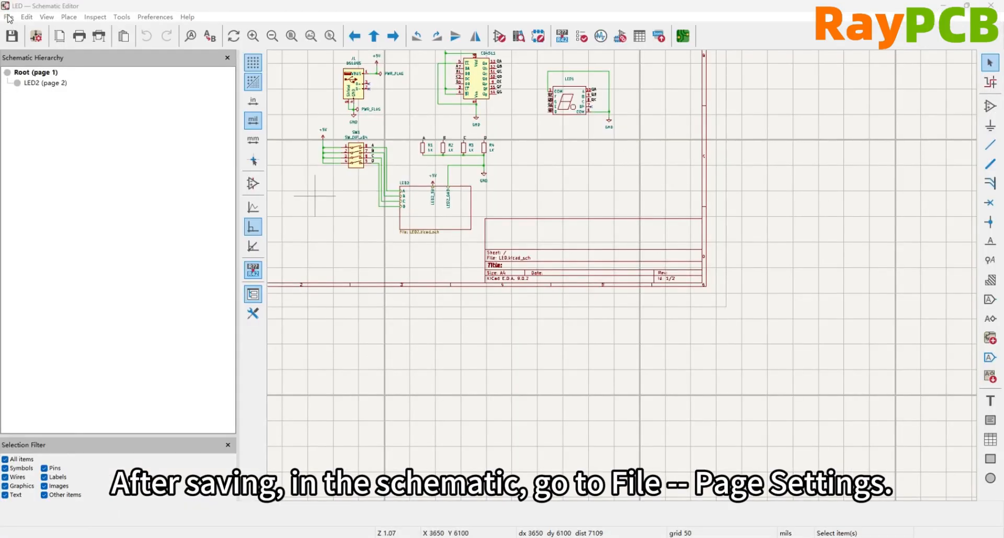
In the Schematic Editor's page settings, load test.kicad_wks from the kicad folder as the drawing sheet file
click(8, 16)
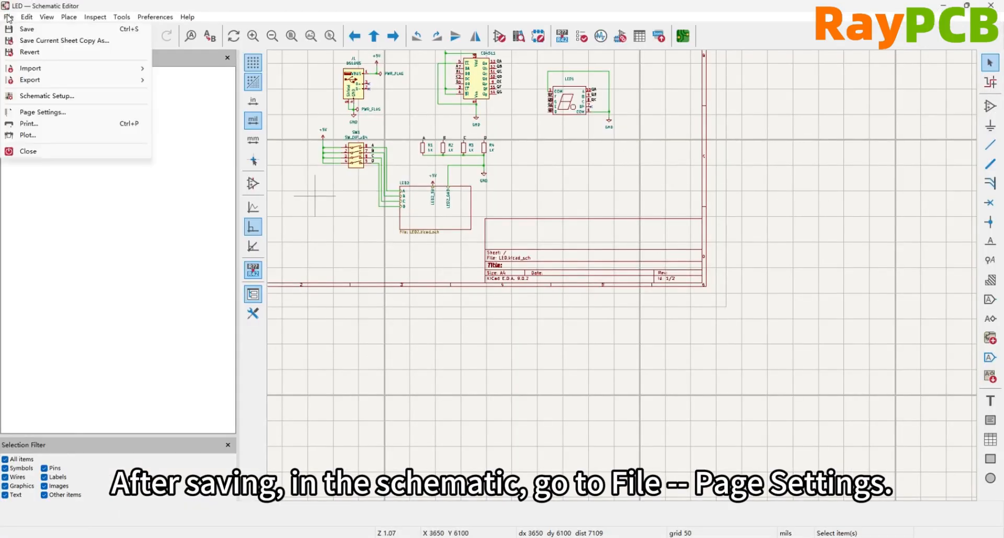
click(43, 112)
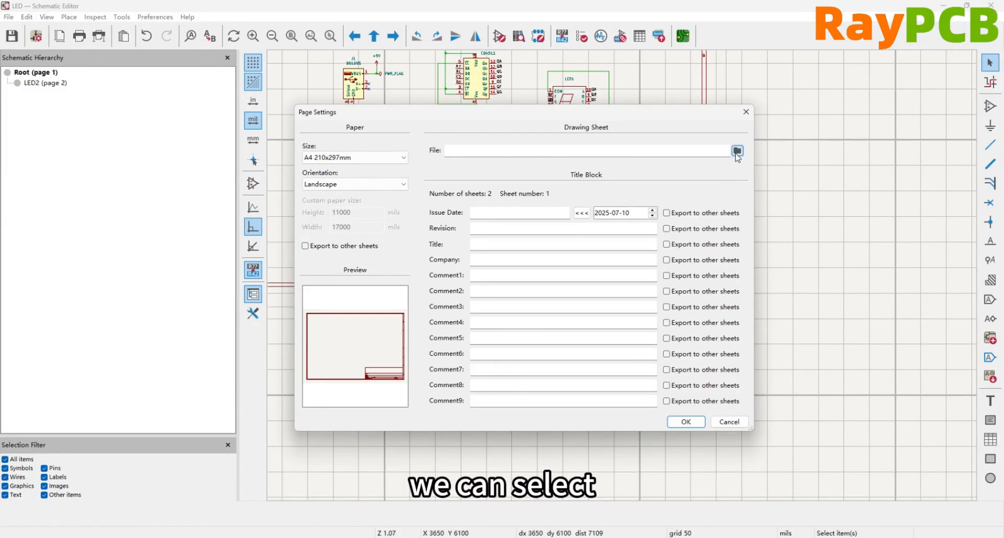
click(737, 151)
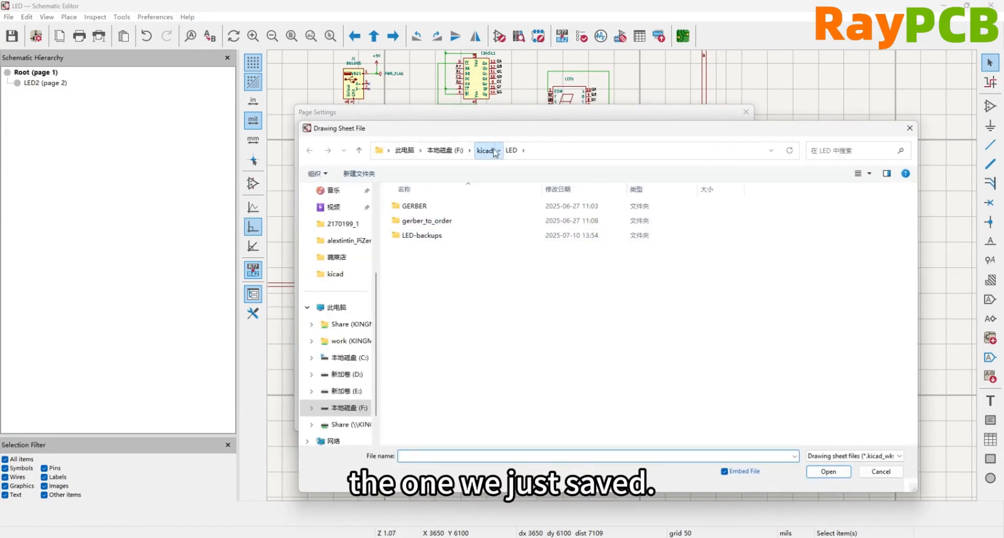
click(487, 150)
scroll(434, 366, down, 3)
double_click(433, 442)
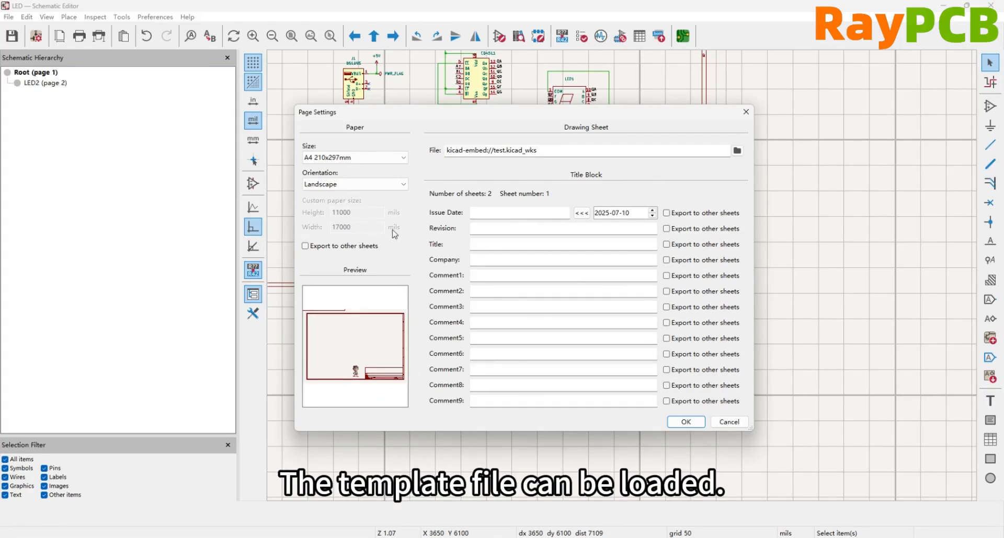
Review the paper sizes, keep A4 210x297mm, apply the page settings and check the logo and title block on the schematic
click(365, 158)
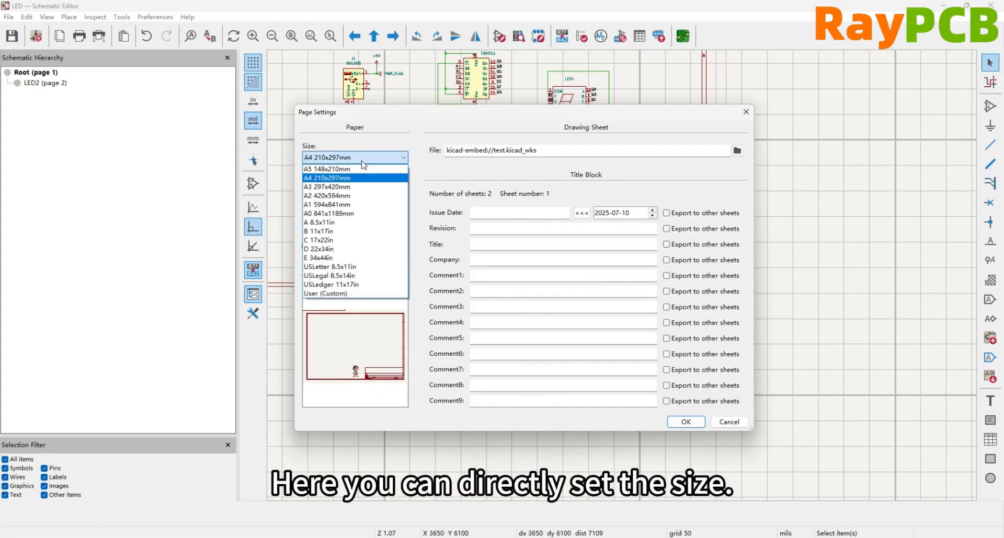
click(445, 172)
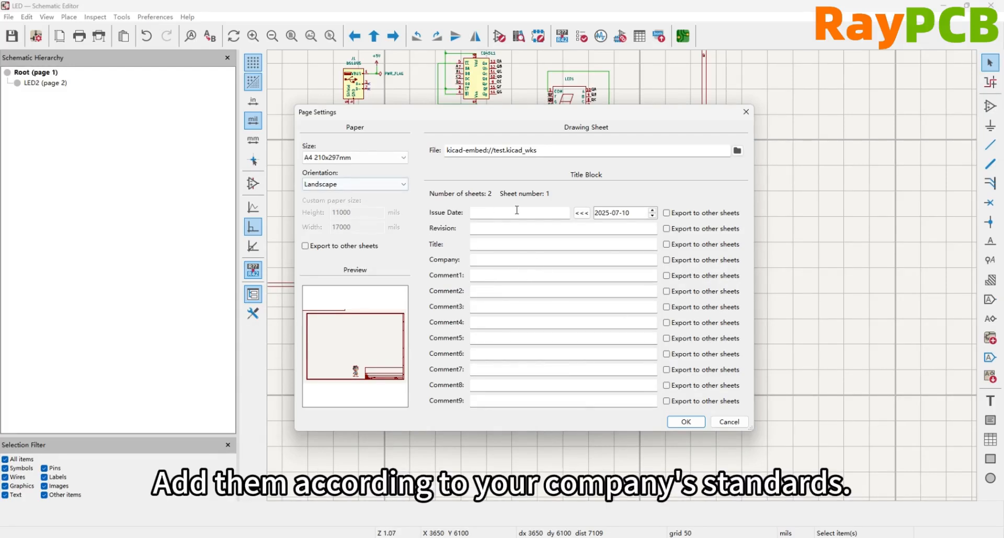
click(686, 422)
scroll(623, 281, down, 3)
scroll(624, 281, up, 5)
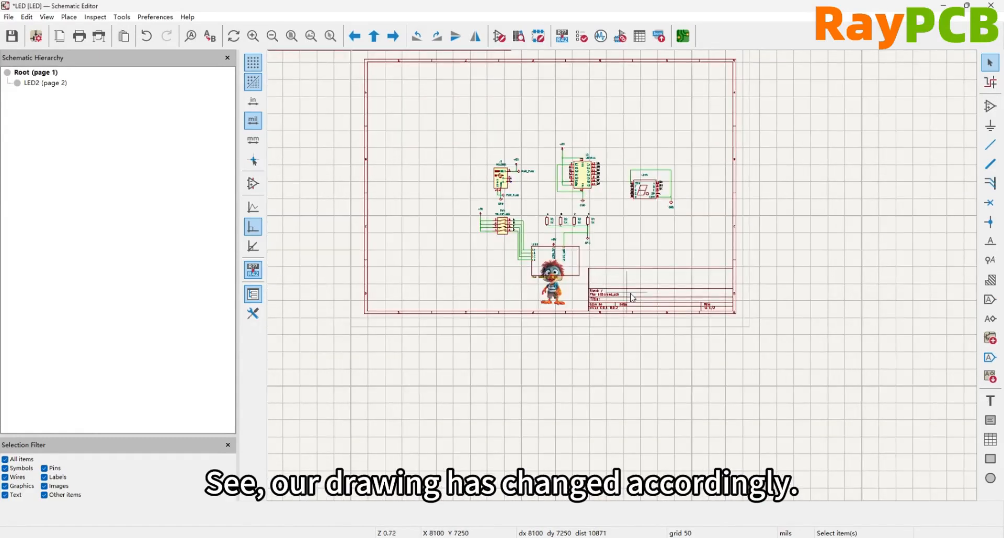
scroll(521, 238, down, 2)
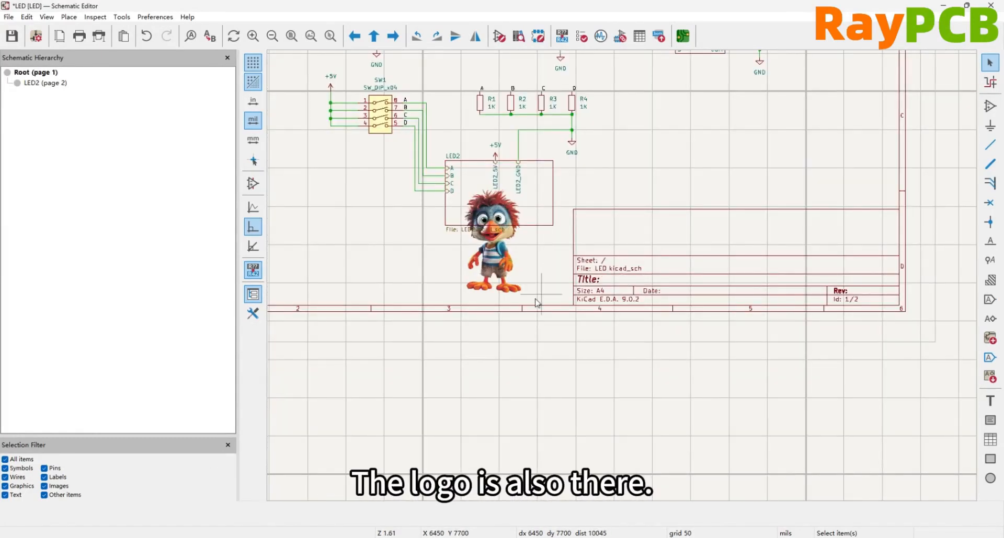